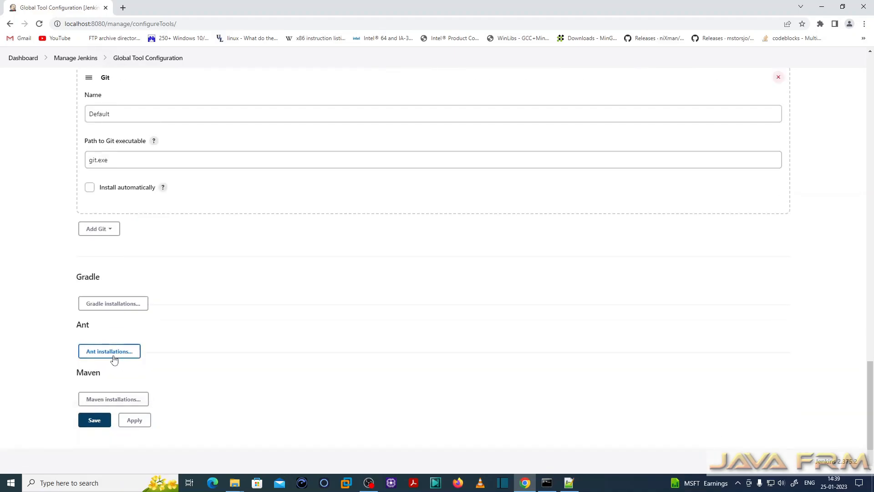
- Review the Ant installations in the global tool configuration, and return to the Jenkins dashboard
click(113, 354)
scroll(136, 346, down, 5)
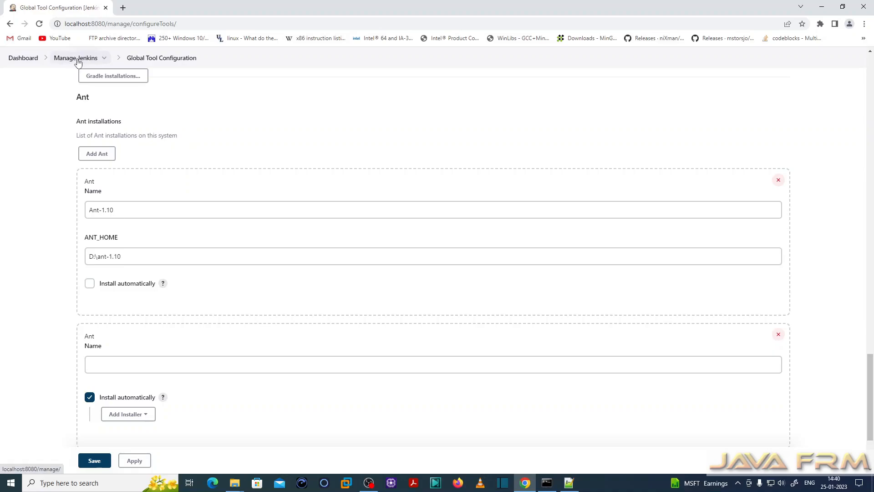
click(18, 59)
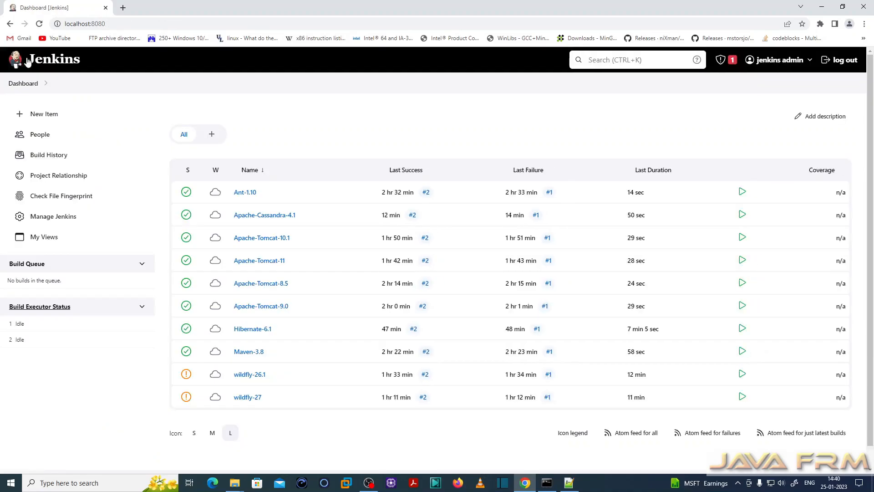
- Create a new Freestyle project named Apache Netbeans-16
click(46, 114)
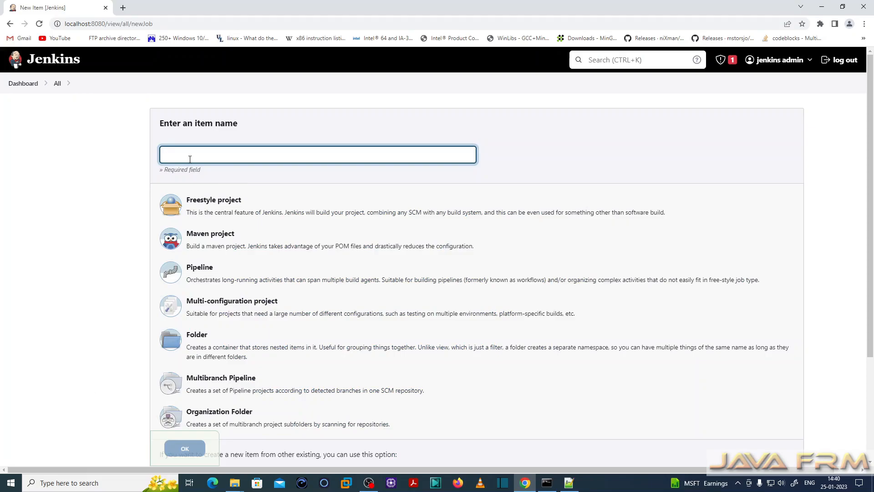
text(ApacheNetbeans-16)
click(209, 204)
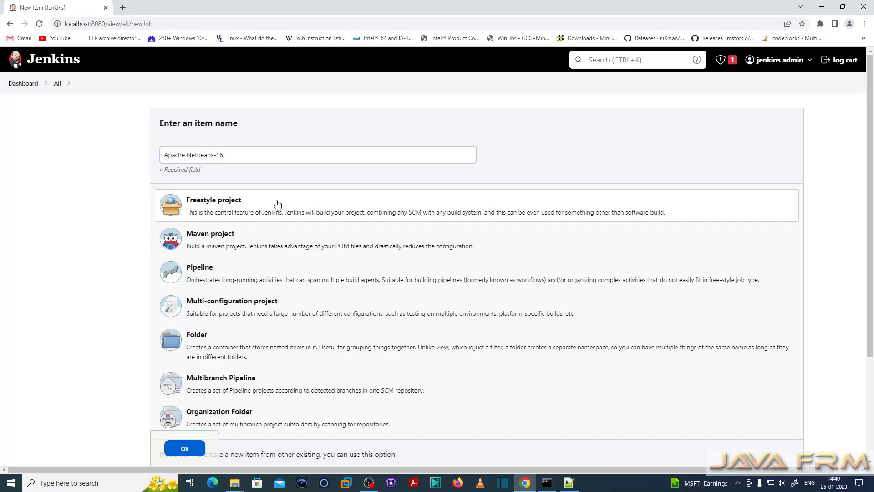
click(188, 451)
- Set the JDK used for the project to JDK-11
scroll(307, 314, down, 3)
click(189, 227)
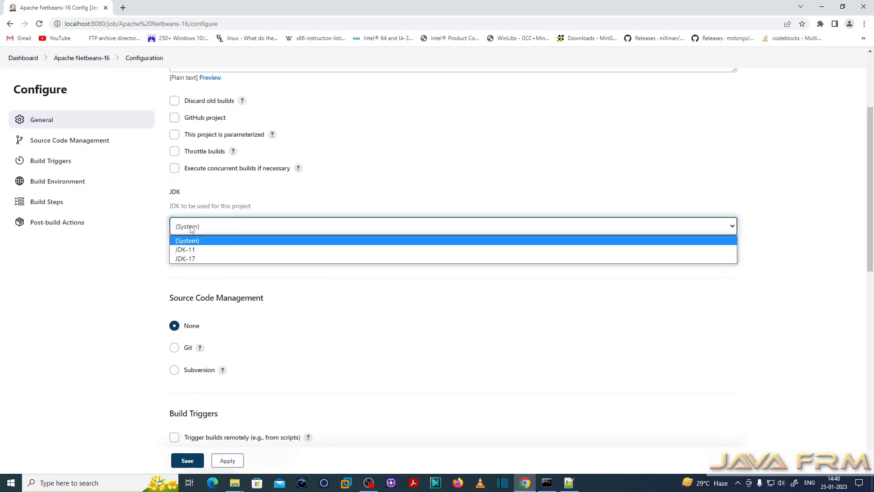
click(191, 249)
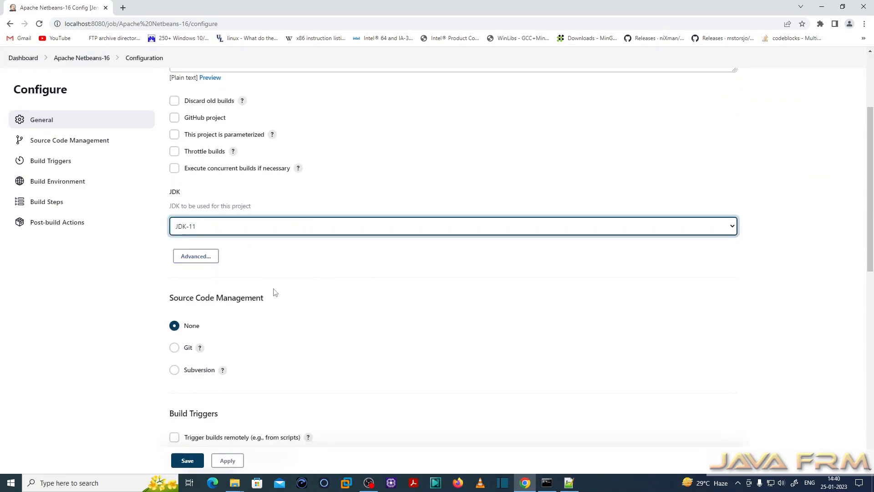
- Enable With Ant in the build environment, using Ant version Ant-1.10 and JDK-11
scroll(275, 292, down, 2)
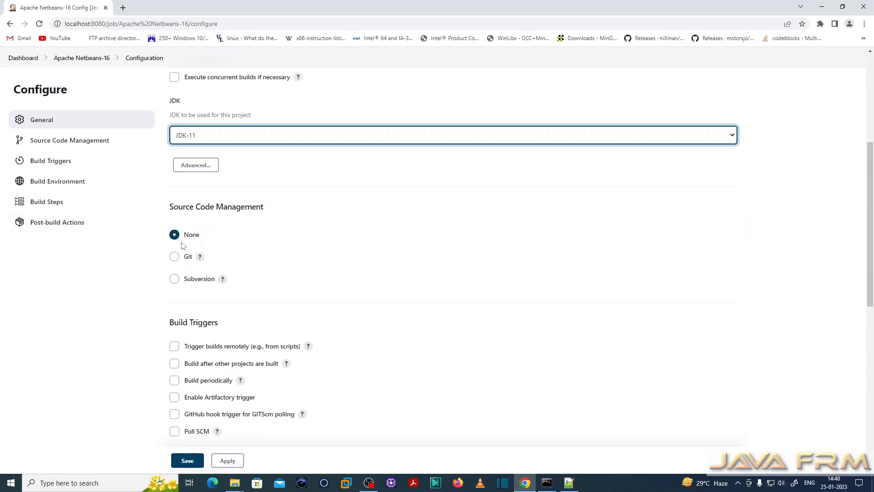
scroll(301, 285, down, 9)
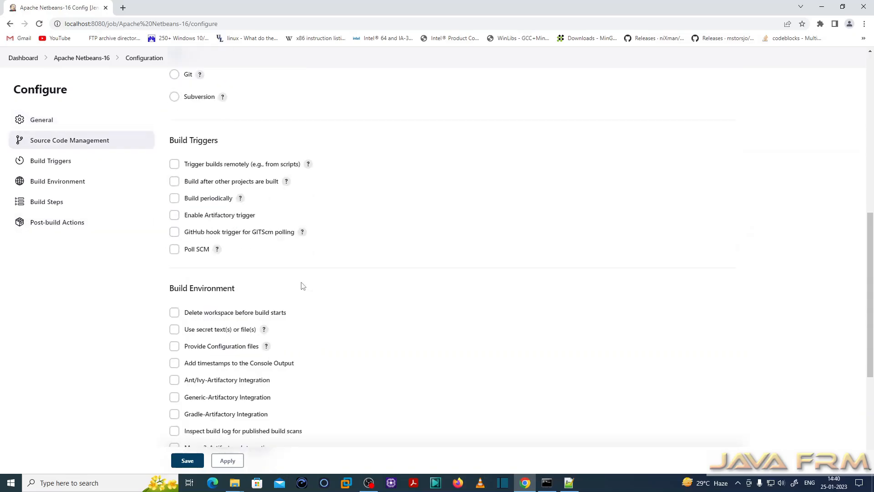
click(173, 256)
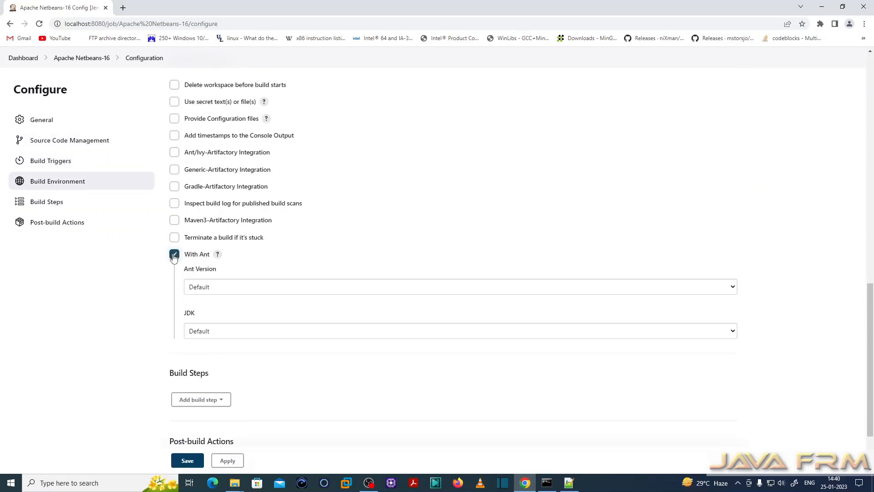
click(242, 289)
click(219, 310)
click(215, 333)
click(201, 351)
- Add an Invoke Ant build step with the default Ant version and no targets, and save the project configuration
scroll(138, 327, down, 2)
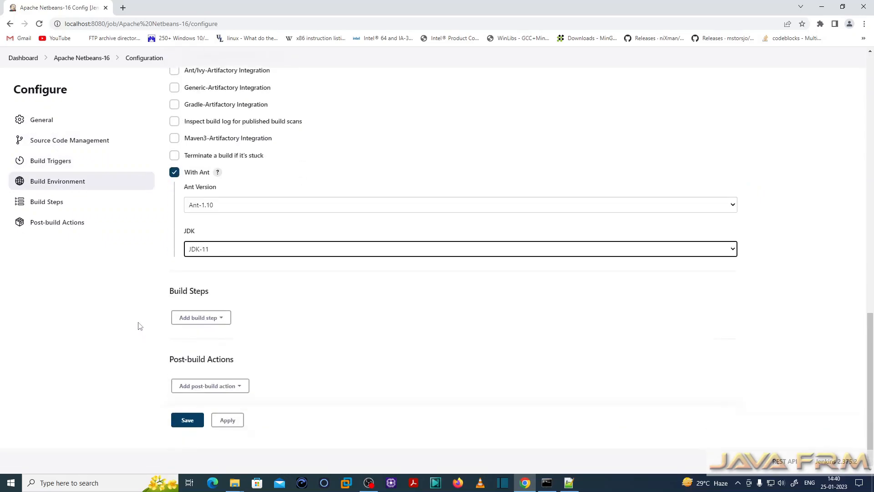
click(220, 319)
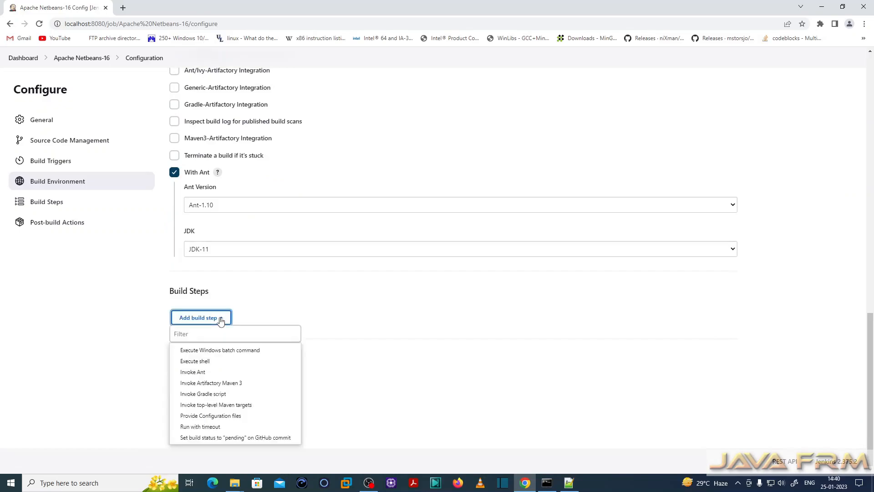
click(211, 373)
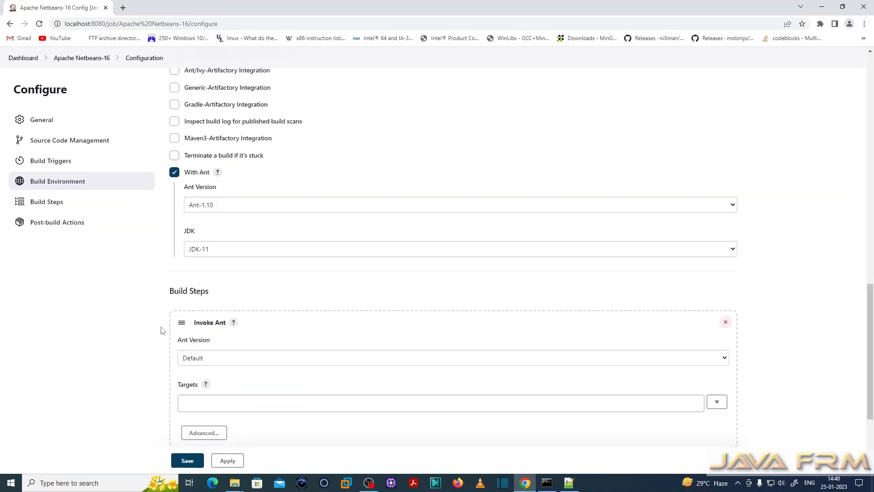
scroll(143, 301, down, 3)
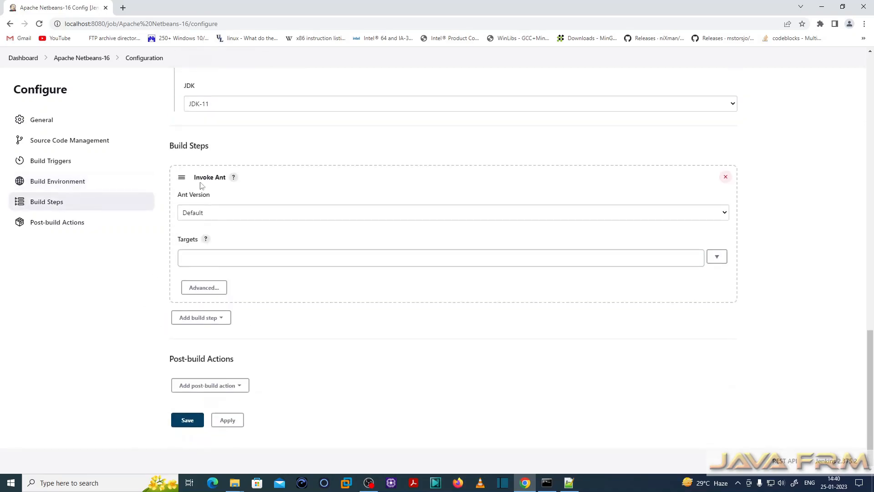
click(222, 259)
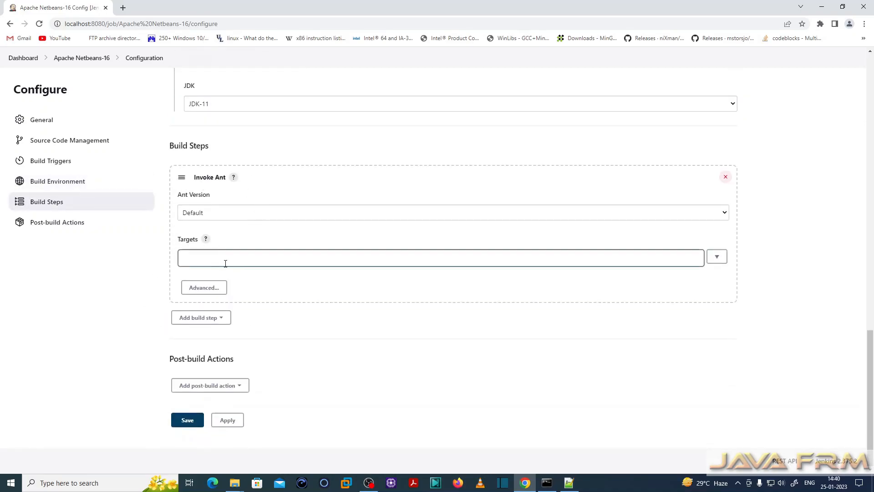
click(230, 420)
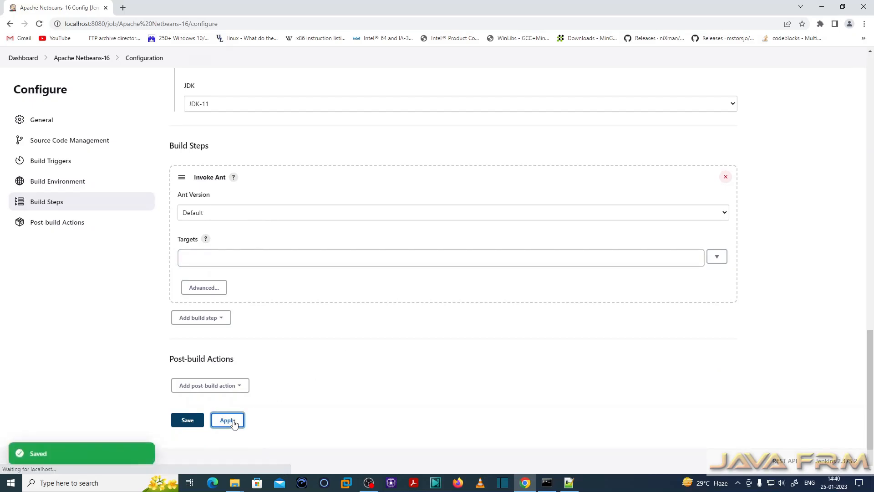
click(202, 422)
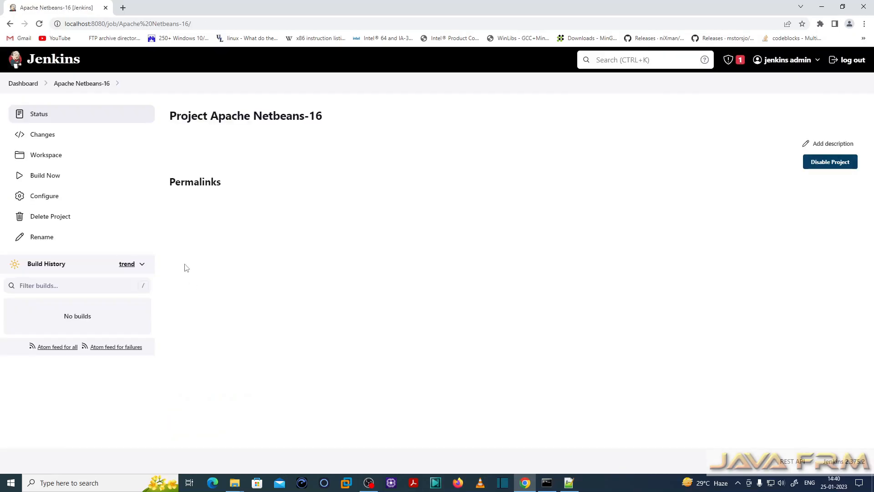
- Run a build of the Apache Netbeans-16 project and open the console output of build #1
click(45, 179)
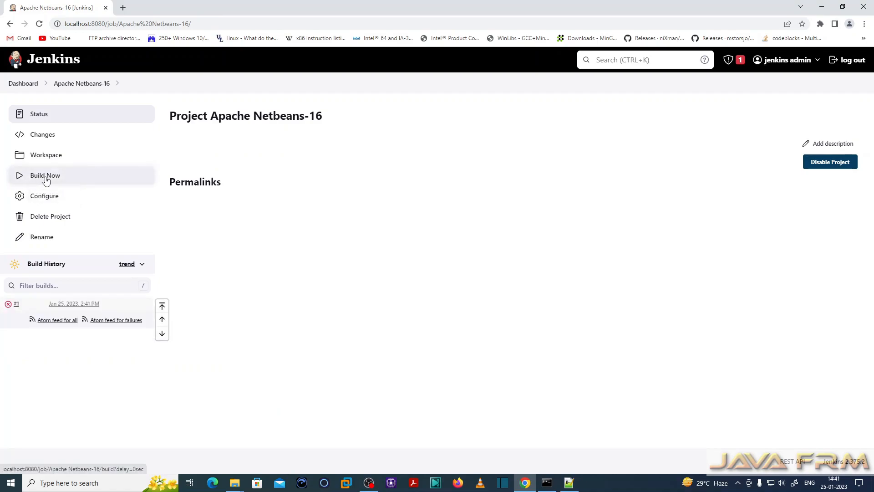
click(105, 306)
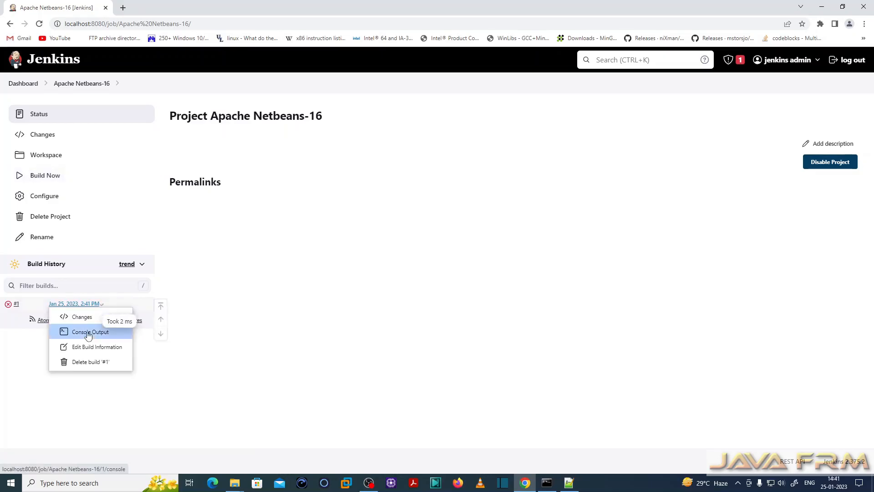
click(98, 334)
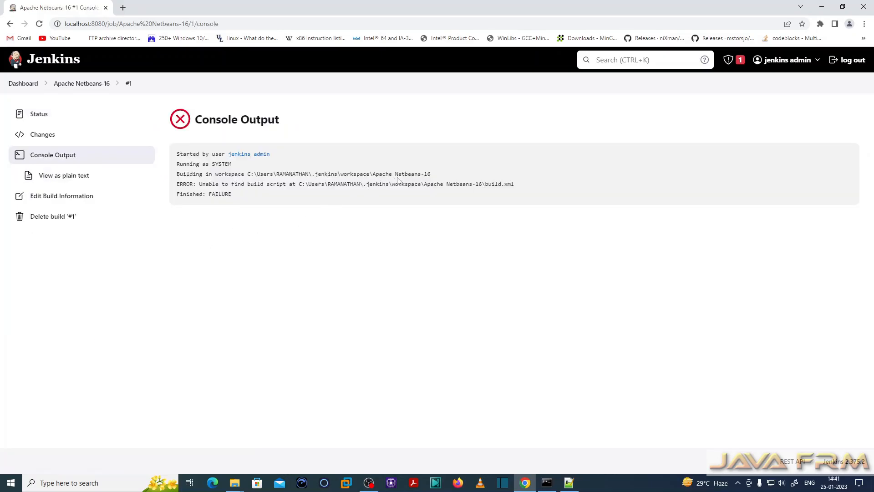
- Copy the project's workspace folder path from the console output
drag(248, 174, 436, 175)
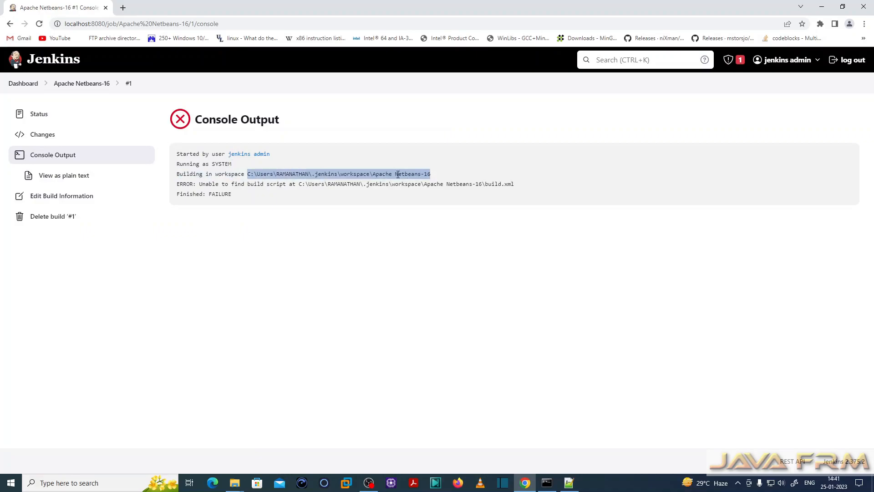
right_click(398, 174)
click(423, 184)
- Switch to the BuildfromSource folder in File Explorer and open the netbeans-16-source archive with 7-Zip
mouse_move(234, 482)
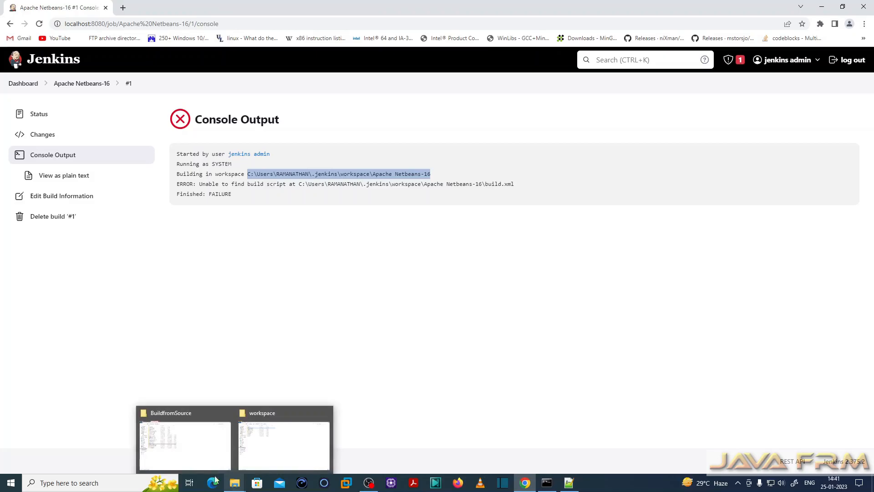
click(199, 457)
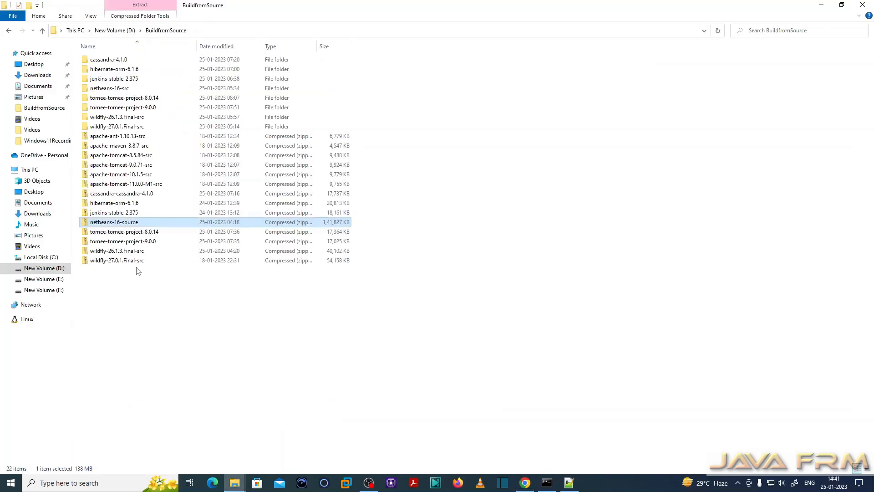
right_click(124, 226)
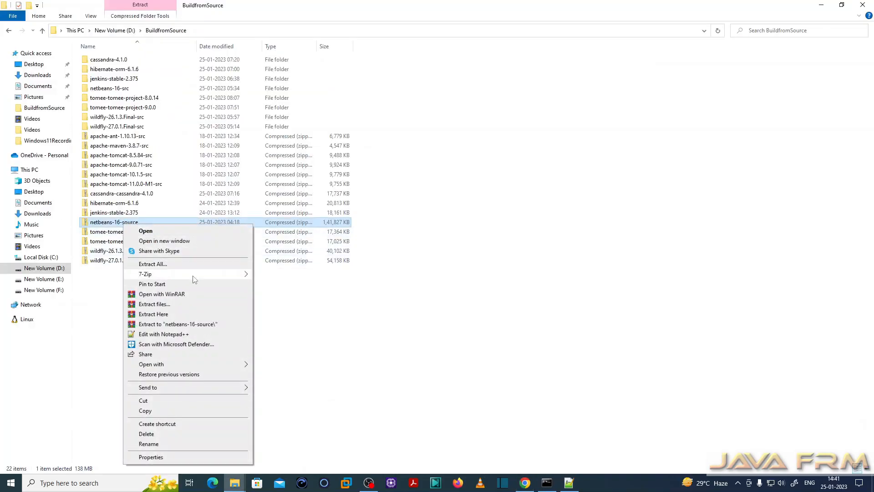
mouse_move(193, 276)
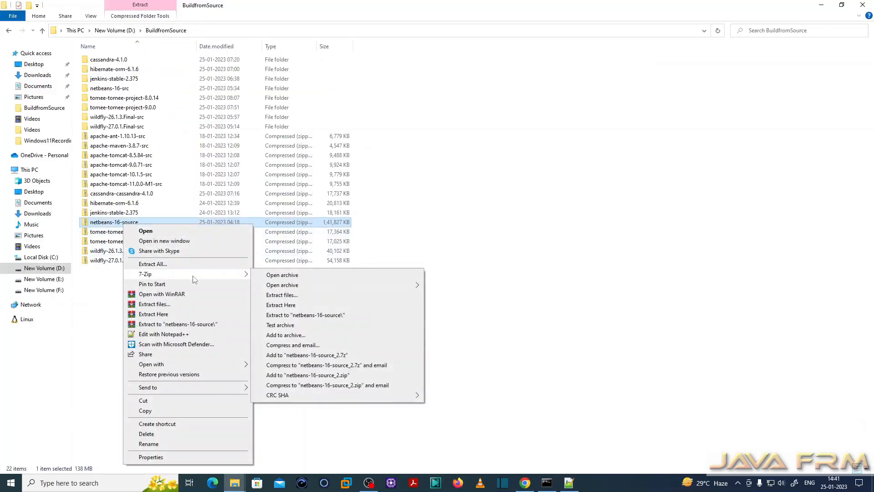
click(283, 276)
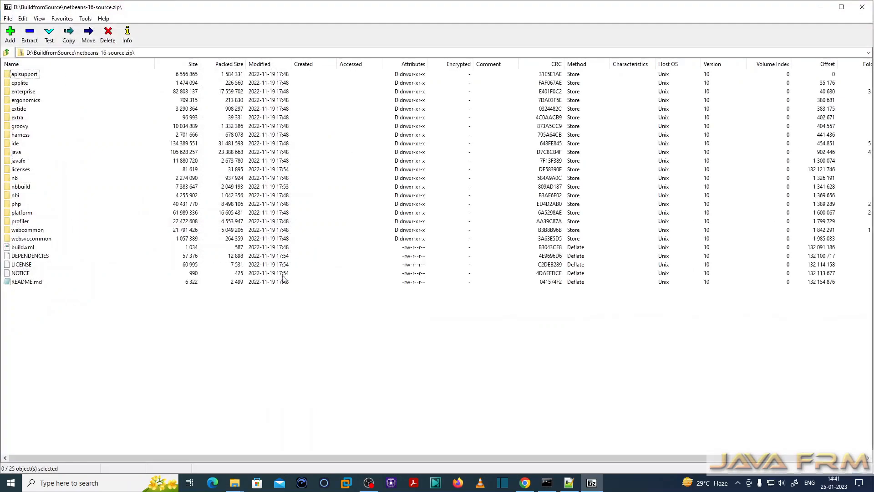
- Extract the whole archive into the copied Apache Netbeans-16 workspace path, and close 7-Zip
click(30, 39)
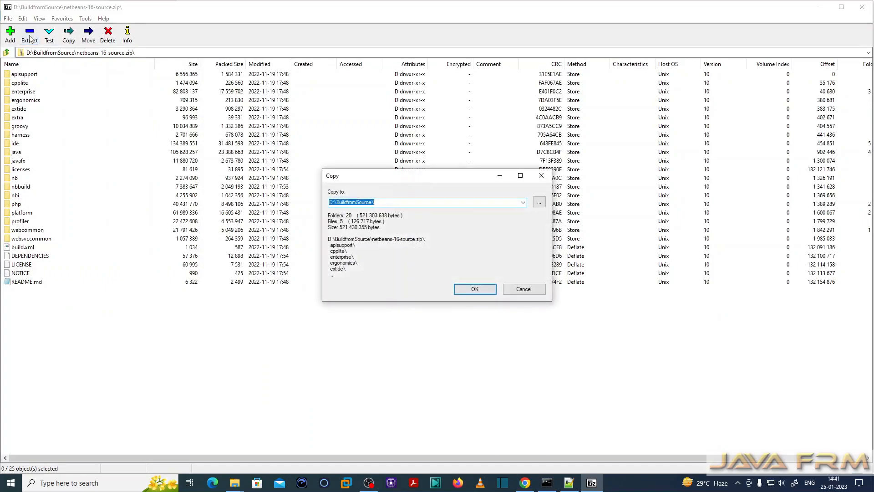
key(ctrl+v)
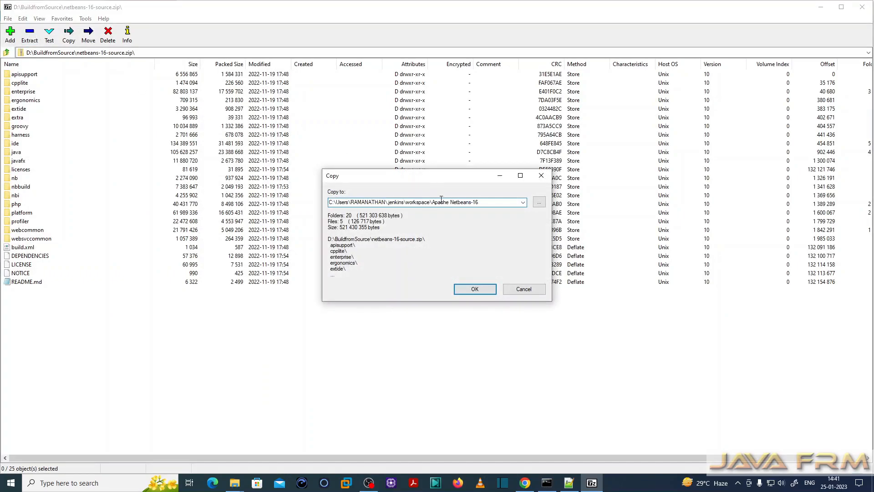
click(484, 292)
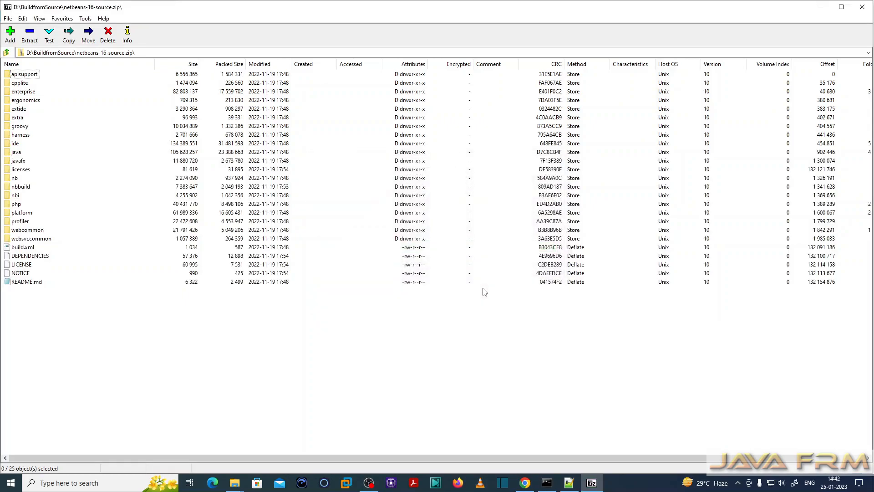
click(862, 8)
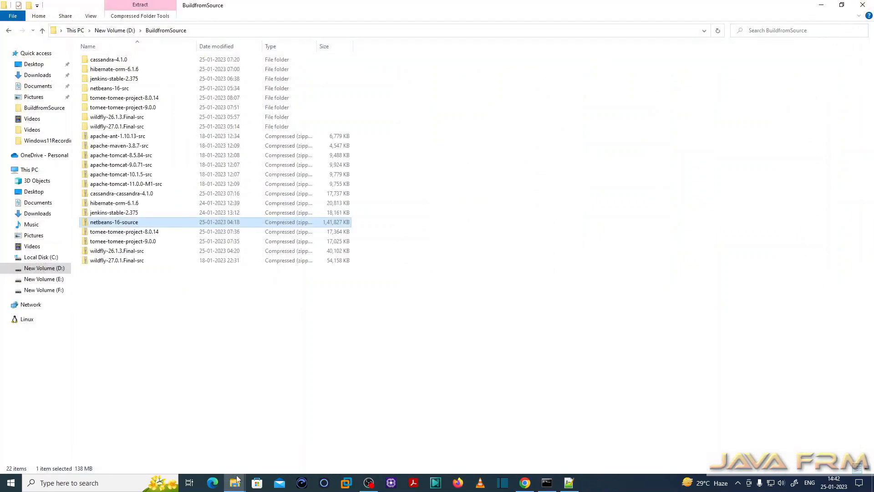
- Refresh the Jenkins workspace folder in File Explorer and check the Apache Netbeans-16 folder for the extracted sources and build XML file
mouse_move(235, 482)
click(269, 443)
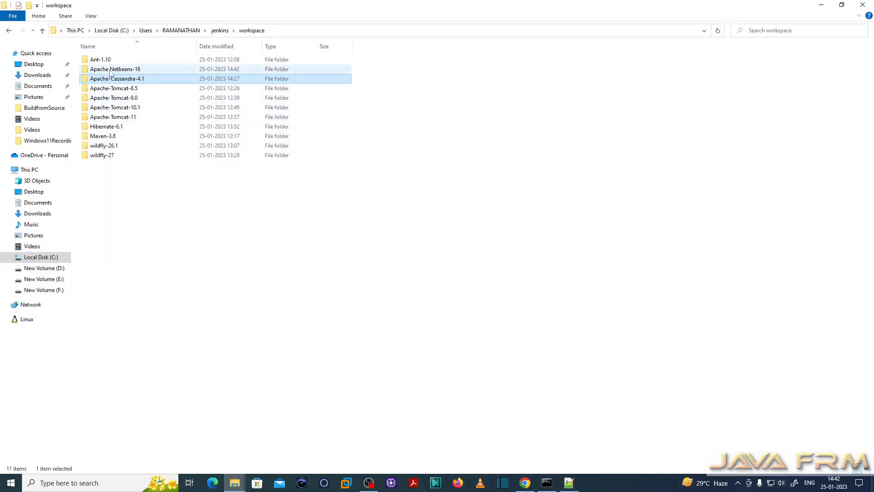
right_click(166, 195)
click(188, 227)
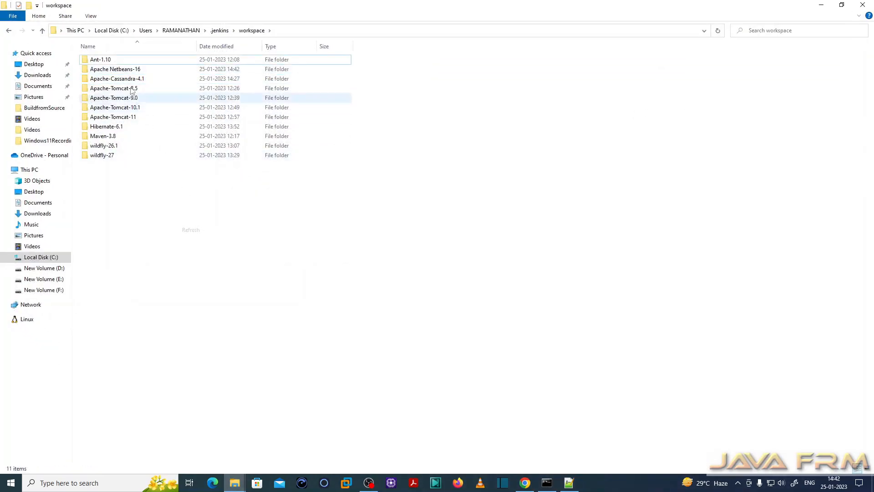
double_click(129, 70)
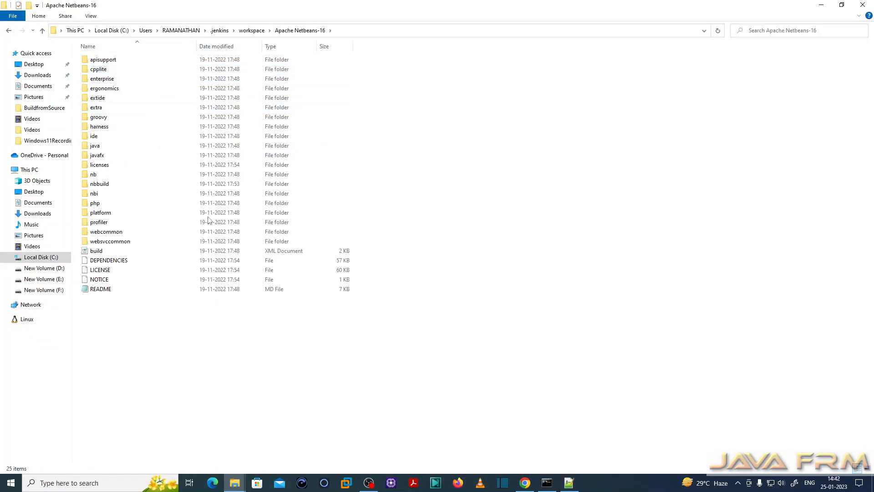
click(91, 252)
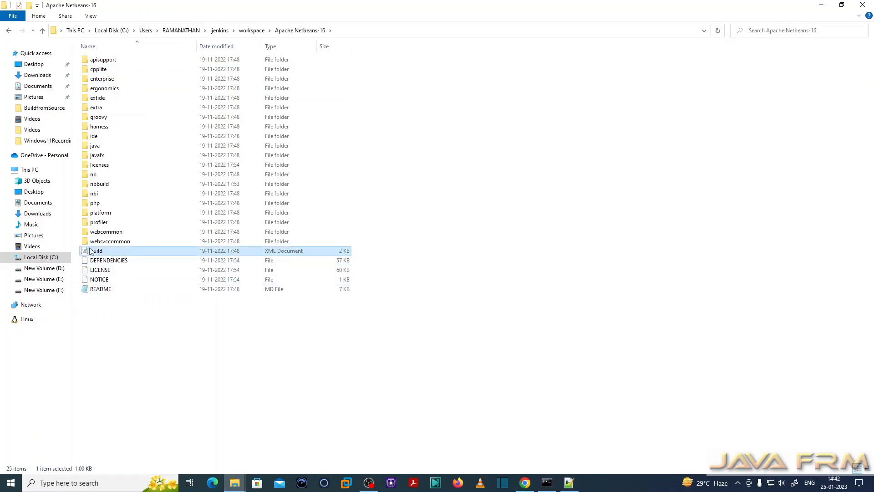
click(217, 354)
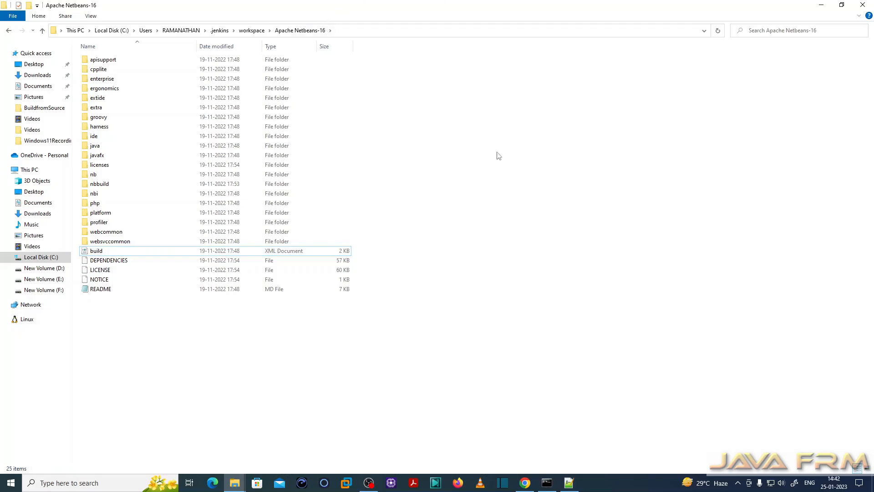
- Switch back to Jenkins in Chrome, start a new build of the Apache Netbeans-16 project and open that build's console output
click(526, 483)
click(81, 84)
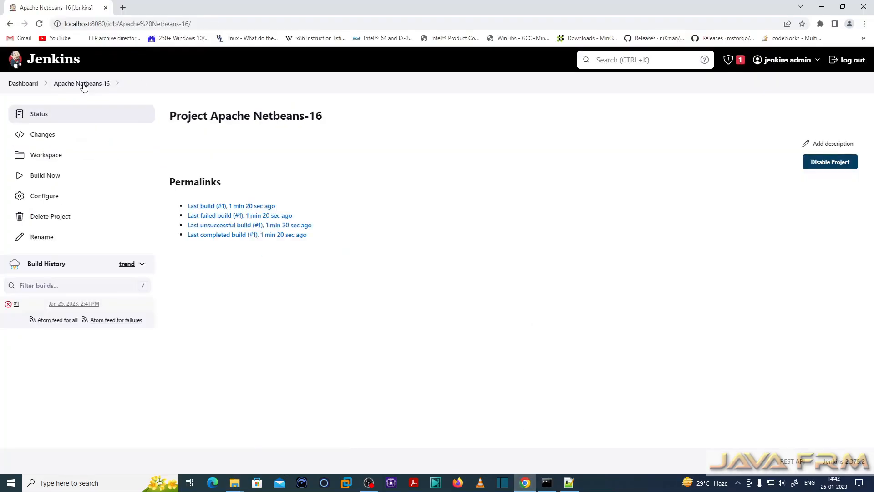
click(49, 178)
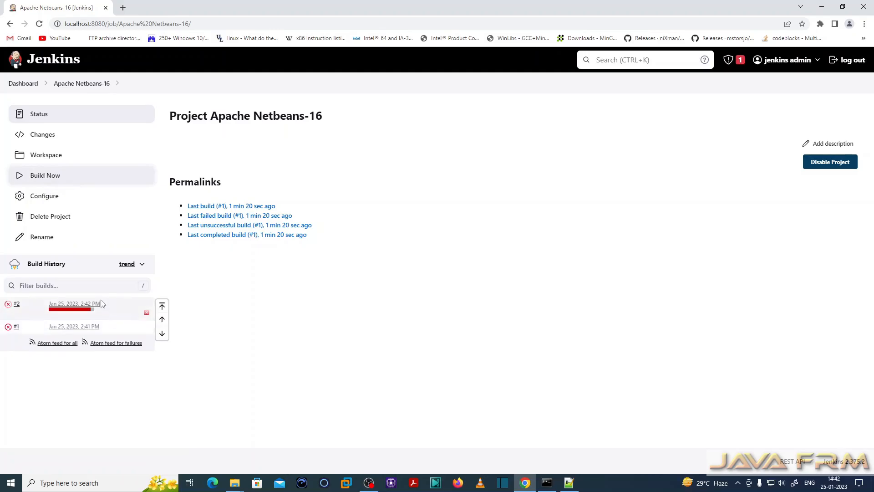
click(107, 304)
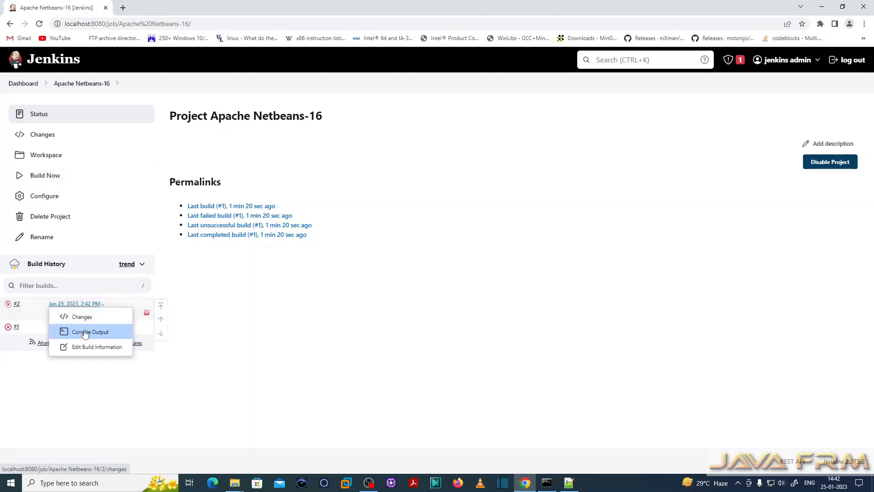
click(95, 334)
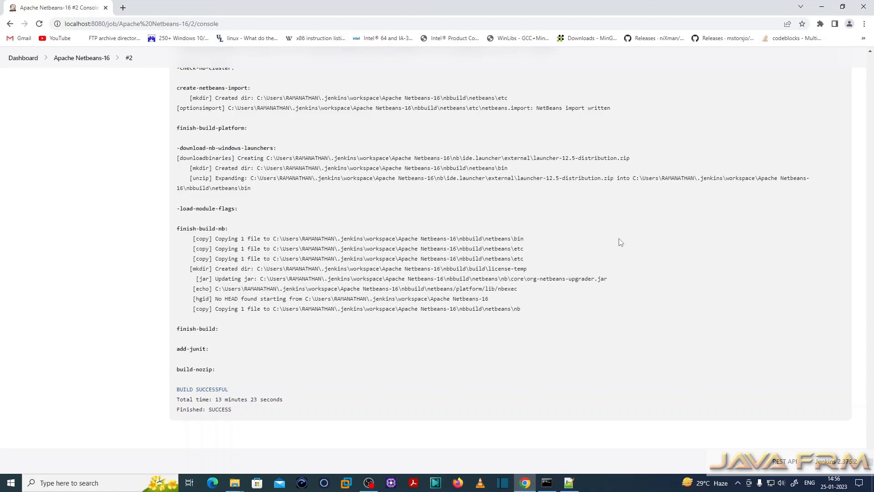
- Review build #2's console output from the beginning, including the list of executed Ant targets
key(Home)
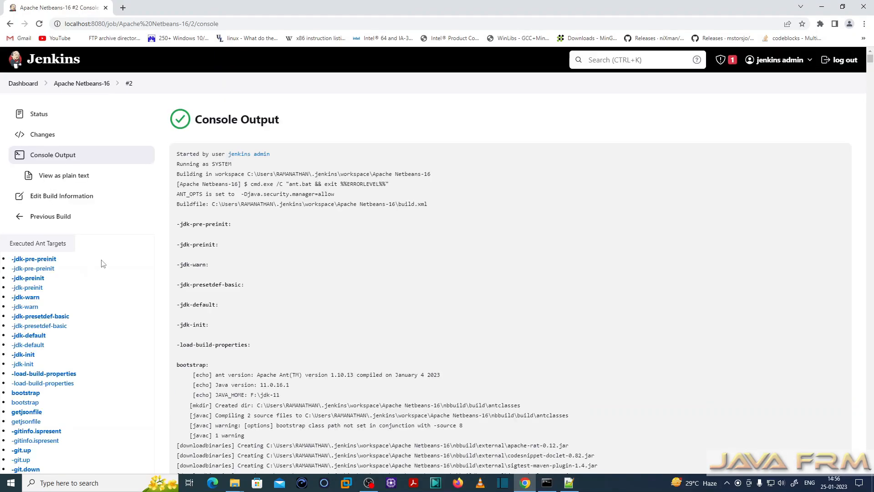
scroll(105, 263, down, 5)
scroll(24, 280, down, 10)
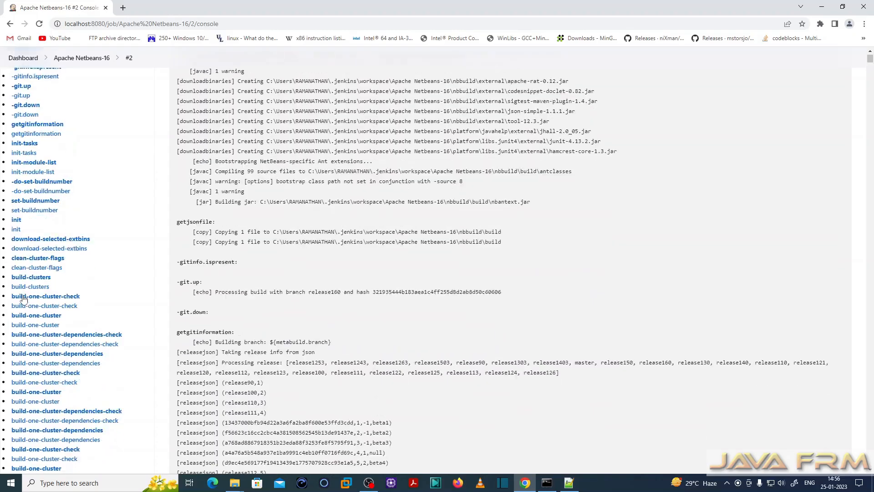
scroll(23, 305, down, 15)
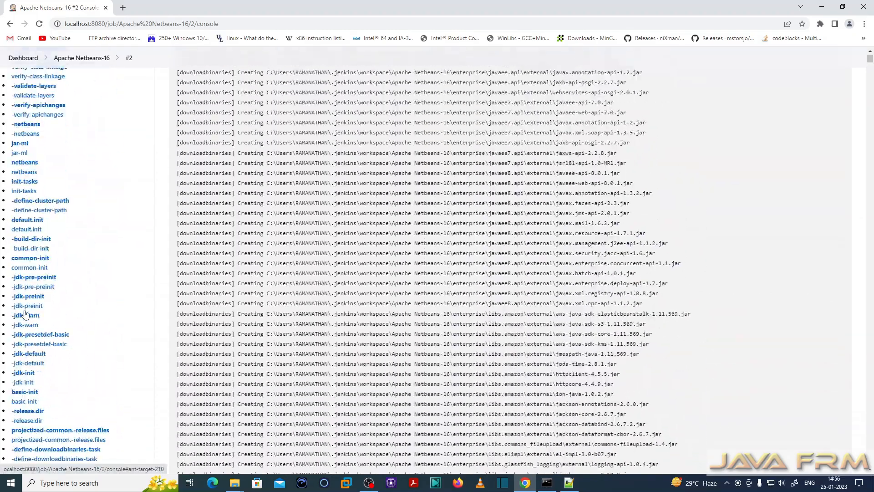
scroll(25, 314, down, 15)
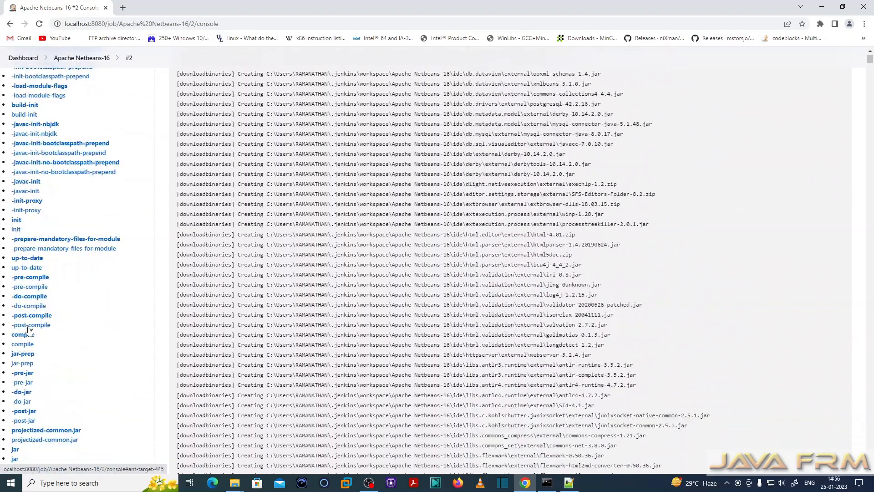
scroll(28, 332, down, 15)
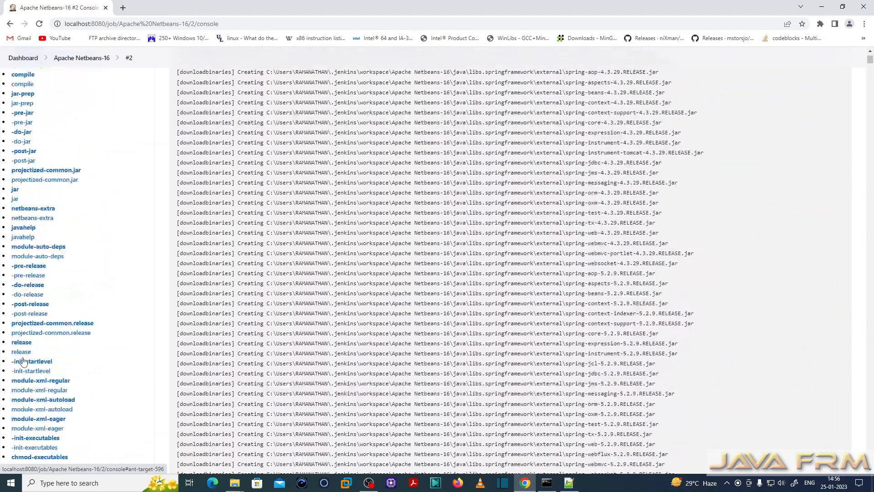
scroll(23, 362, down, 15)
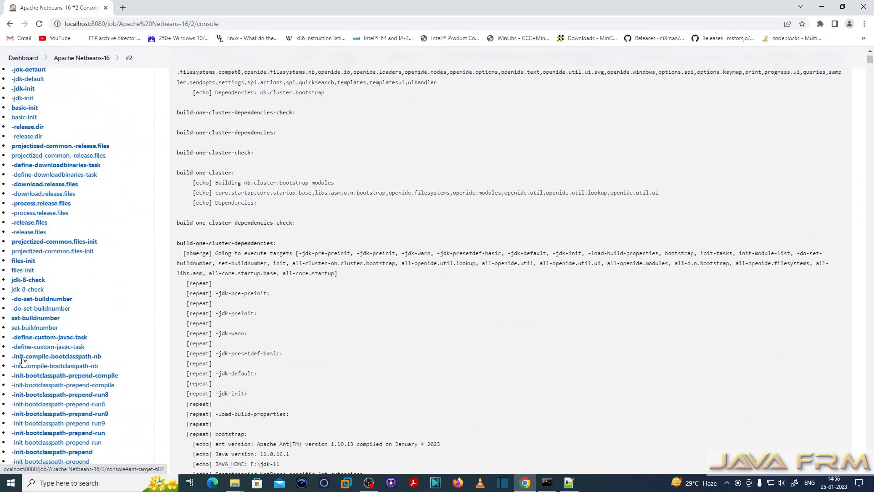
scroll(24, 362, down, 15)
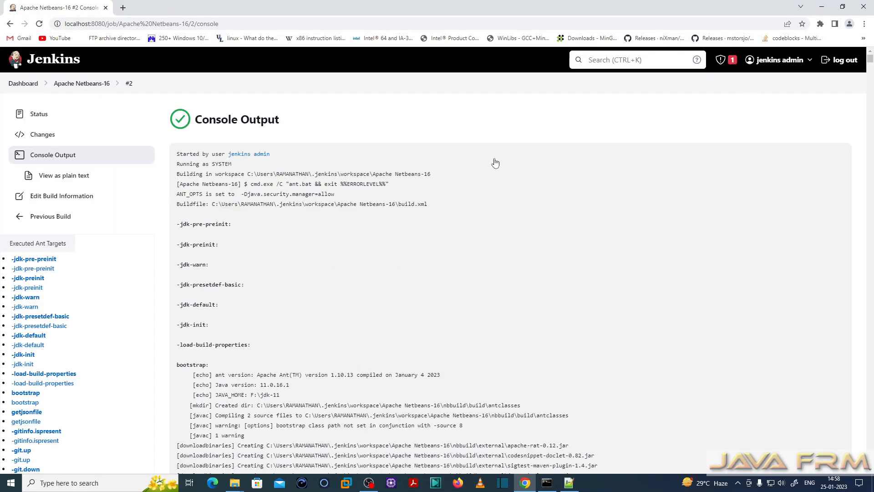
- Open the Apache Netbeans-16 project's workspace and browse to the nbbuild/build folder to inspect its files
click(84, 84)
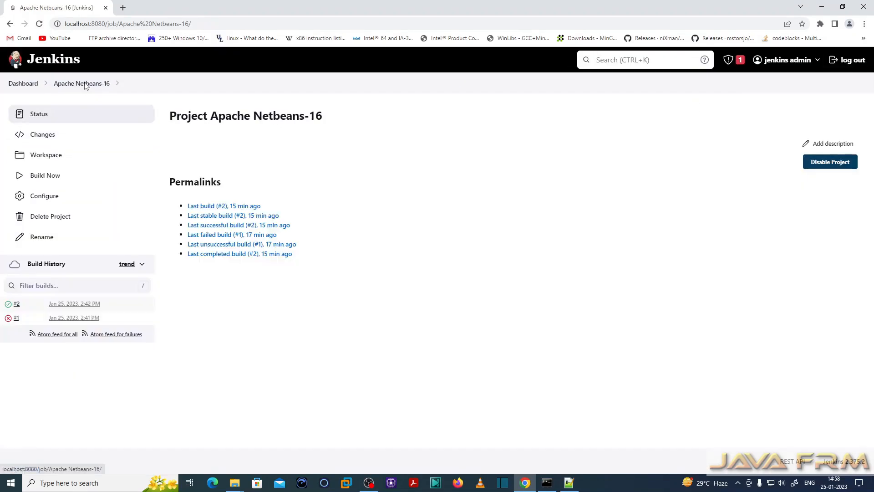
click(46, 154)
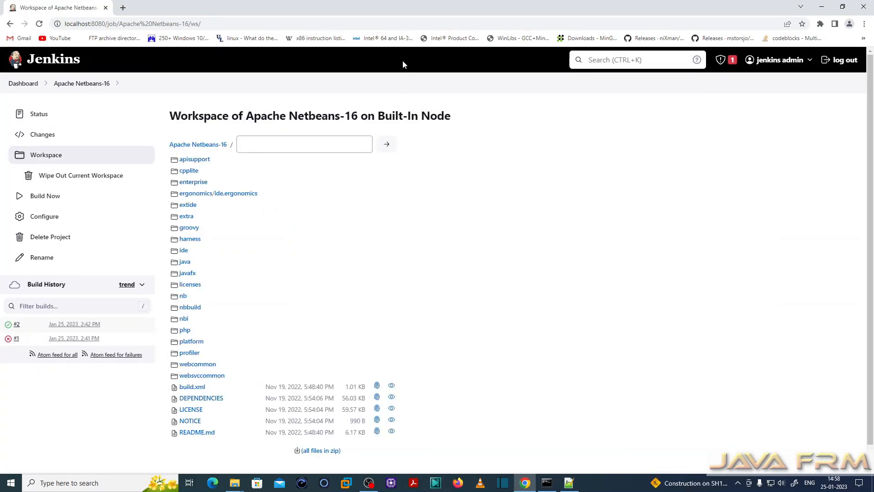
click(189, 308)
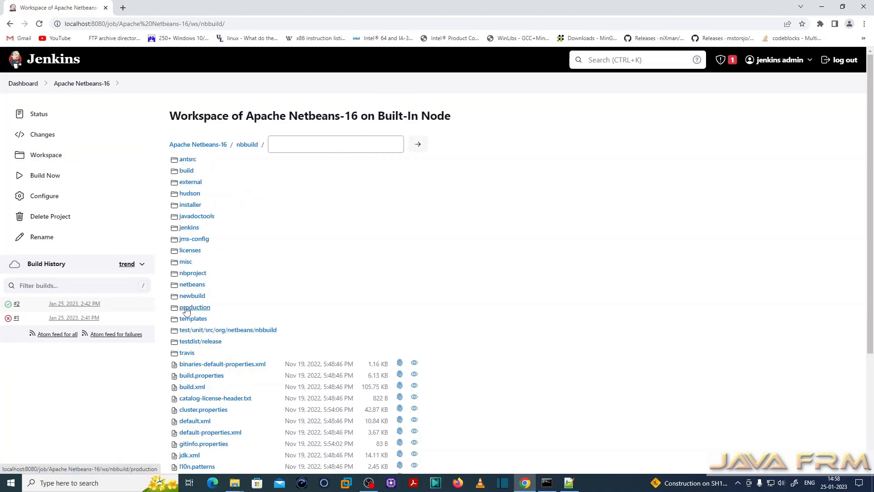
click(190, 176)
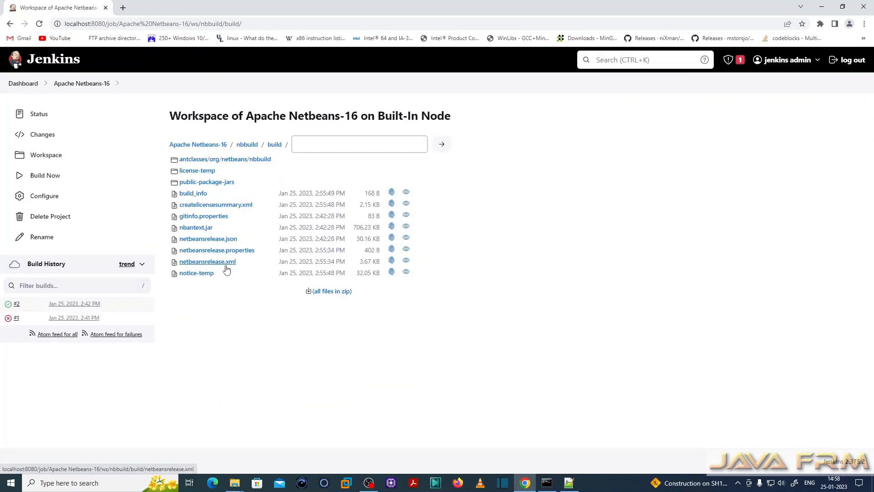
- Go back to nbbuild, look through the netbeans folder's contents and open its bin folder to check the launcher files
click(253, 145)
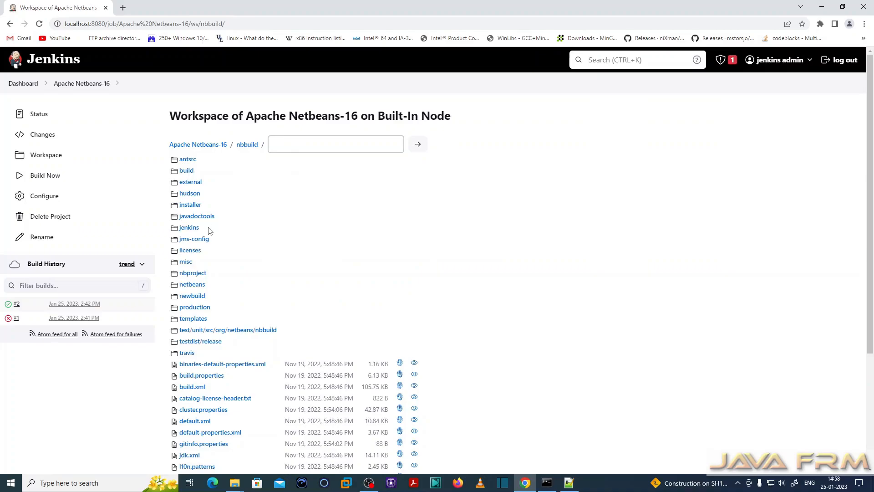
click(196, 286)
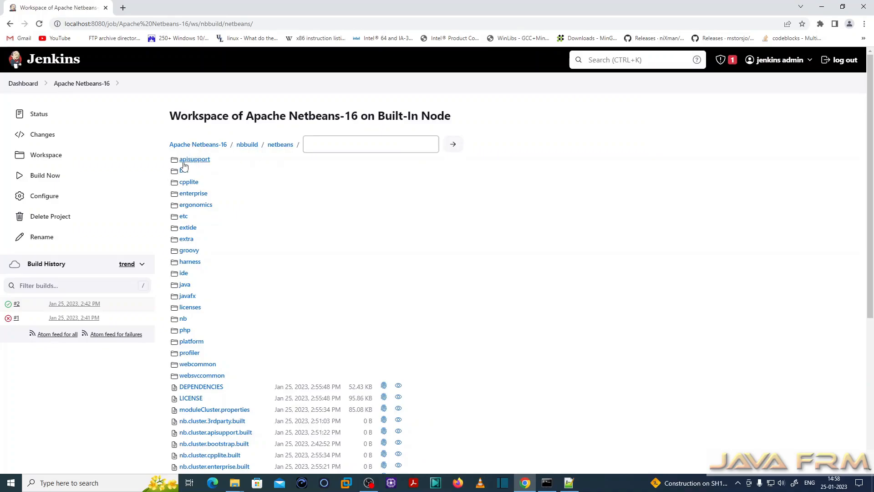
scroll(256, 328, down, 5)
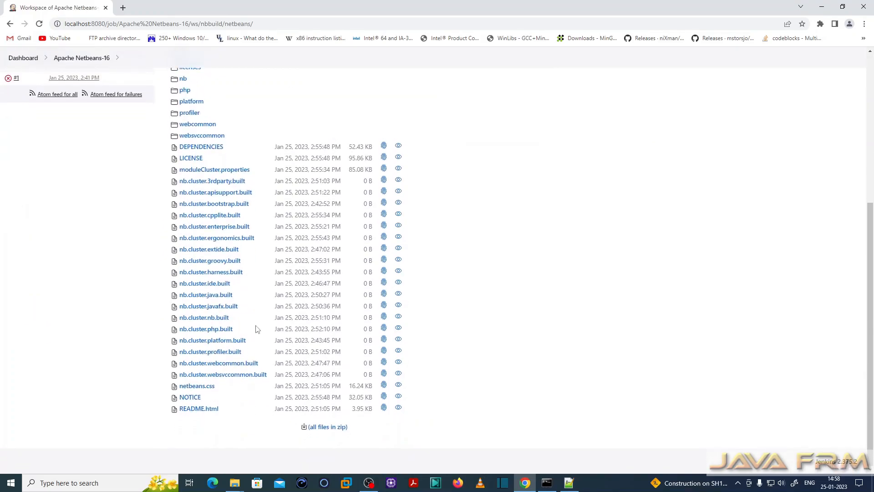
scroll(257, 329, up, 5)
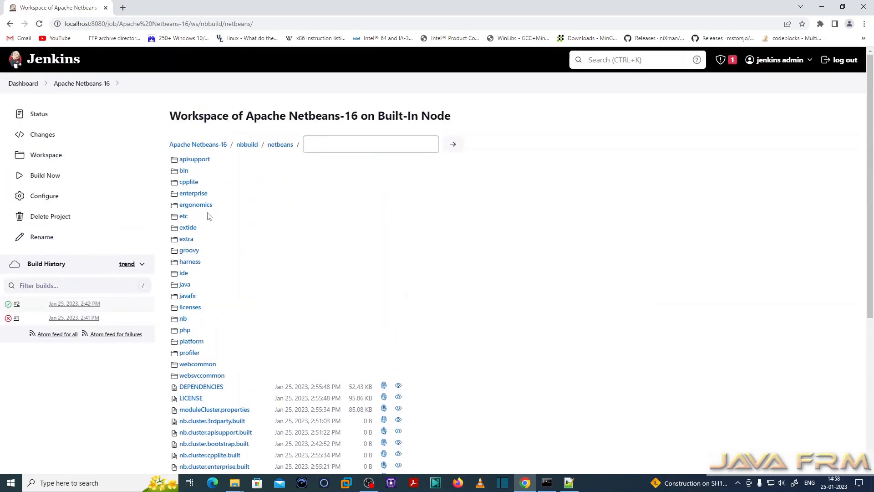
click(184, 172)
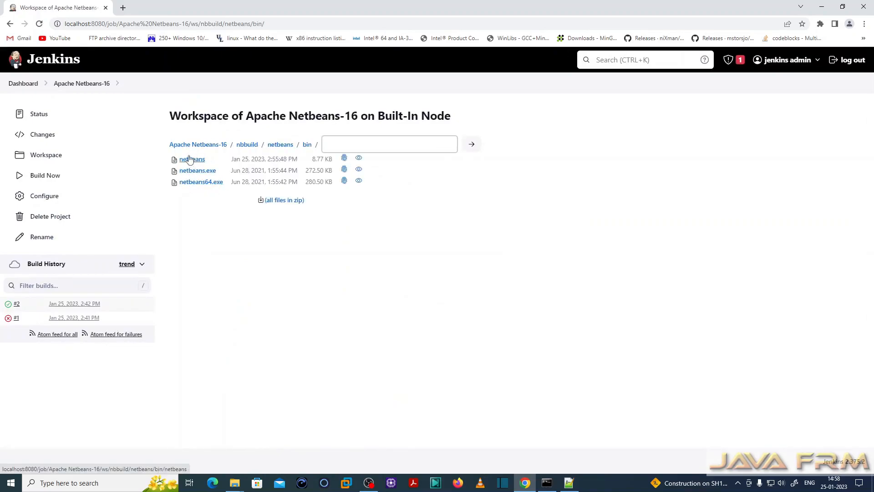
- Inspect the enterprise and java subfolders of the built netbeans folder
click(281, 146)
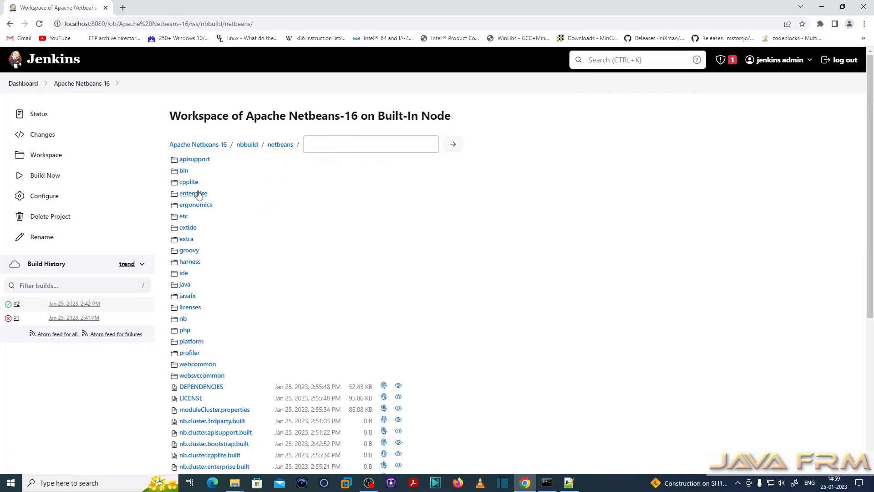
click(198, 195)
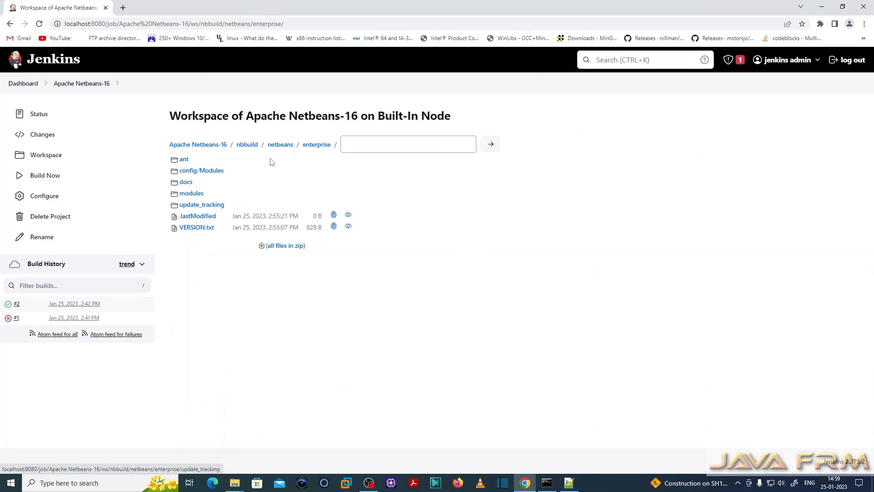
click(281, 145)
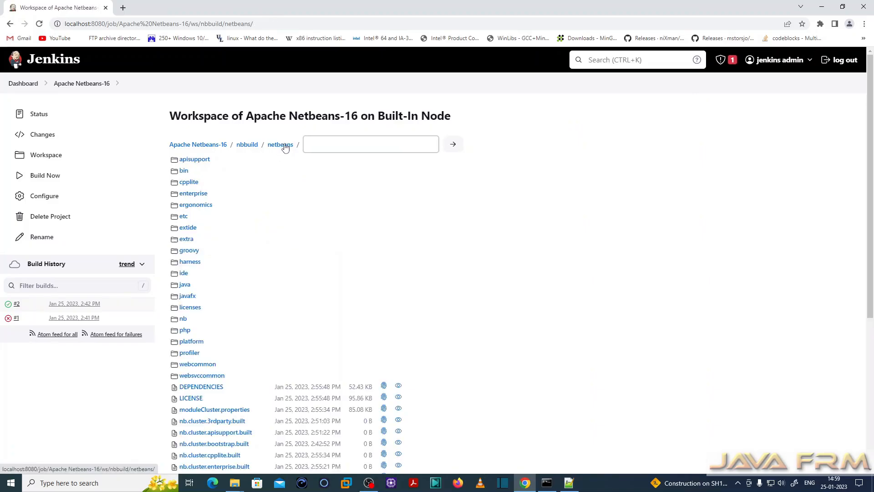
click(188, 287)
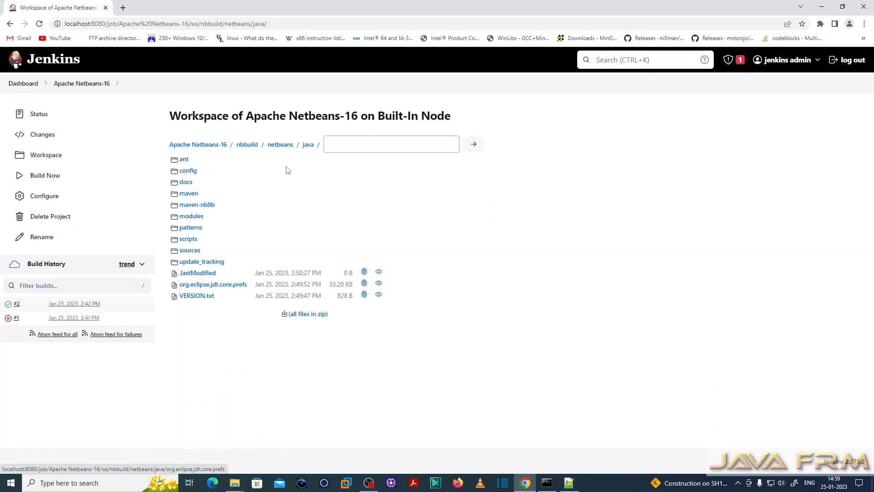
- Return to the netbeans folder and look over its full list of built files, down to the zip download link
click(280, 144)
scroll(215, 312, down, 5)
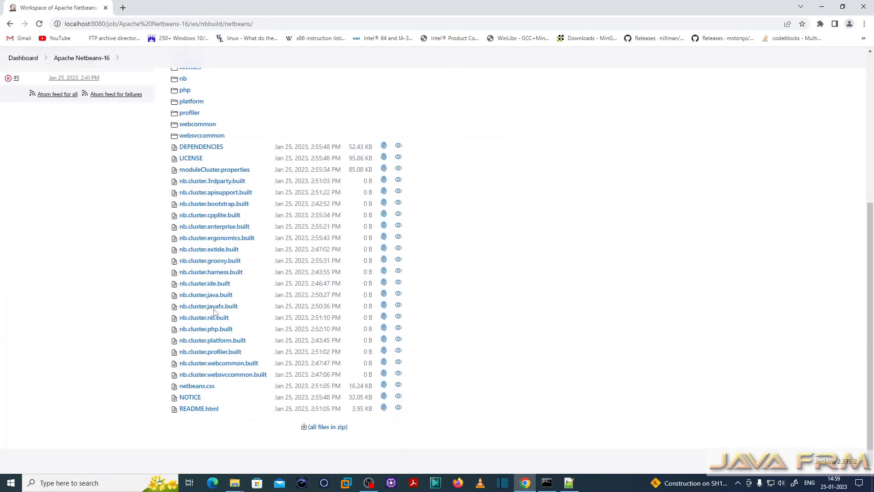
scroll(213, 397, up, 5)
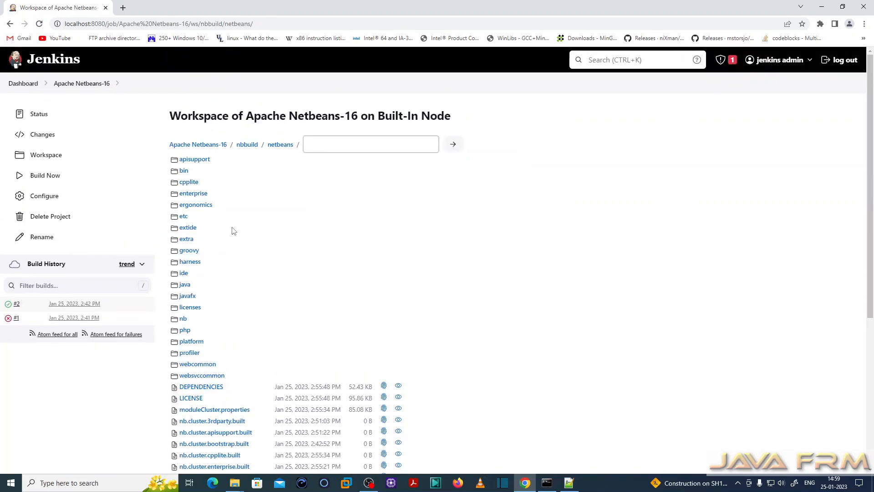
scroll(232, 231, down, 5)
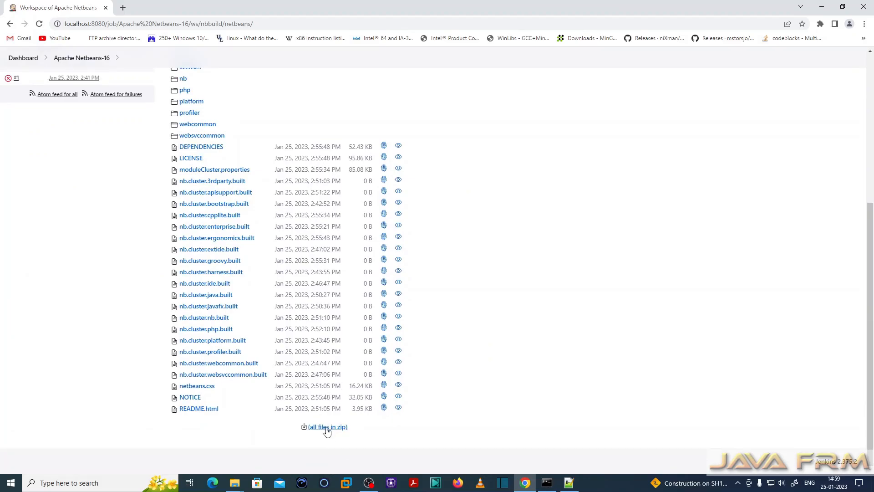
scroll(342, 306, up, 5)
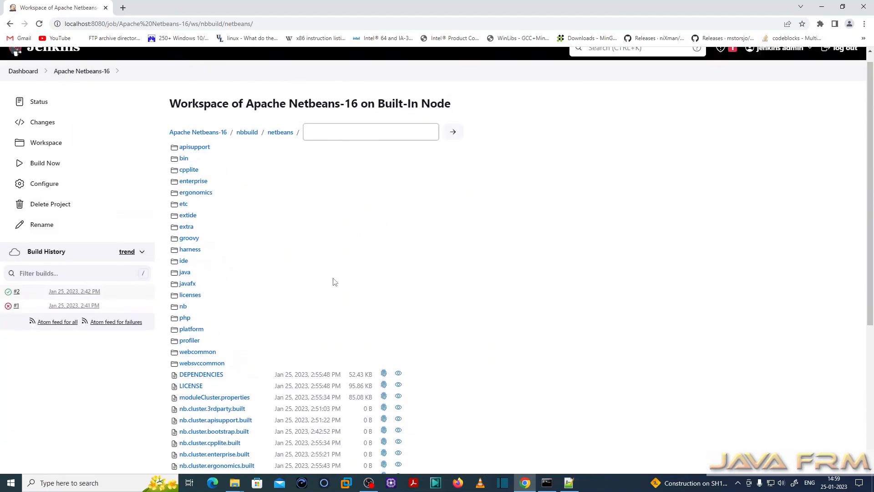
scroll(333, 282, up, 1)
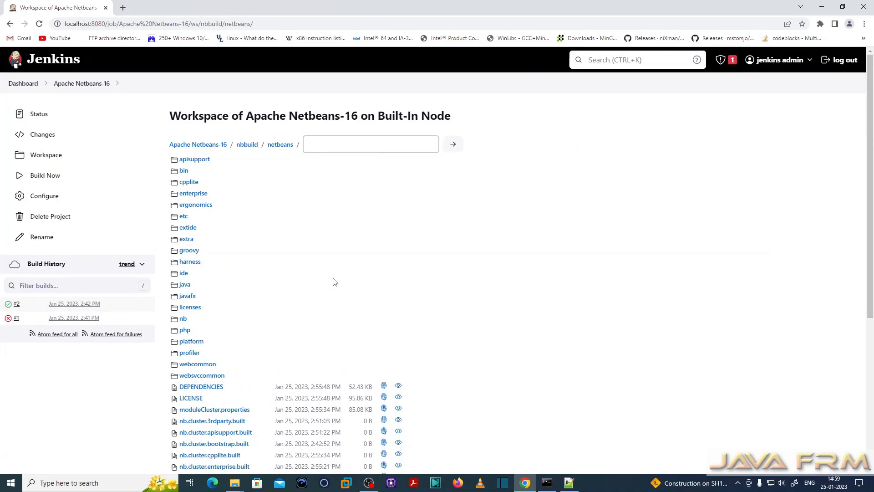
- Check the nbbuild/production folder, view the project's status page and return to the Jenkins dashboard
click(251, 149)
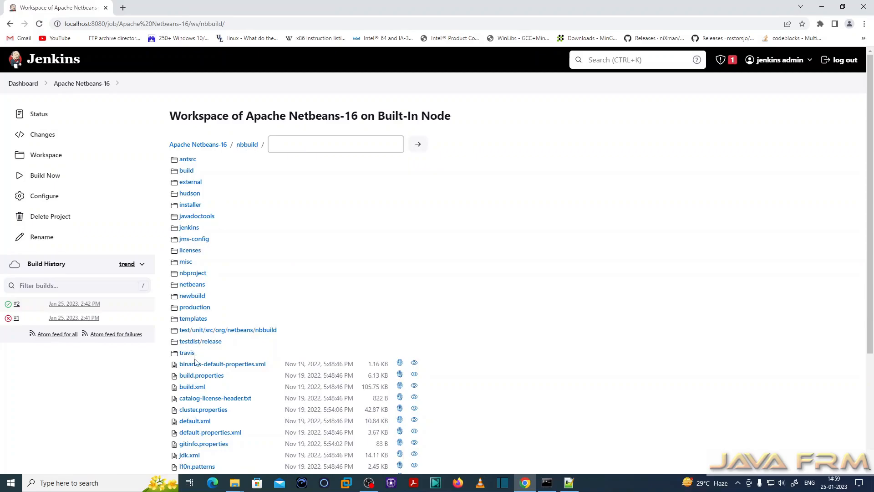
click(199, 307)
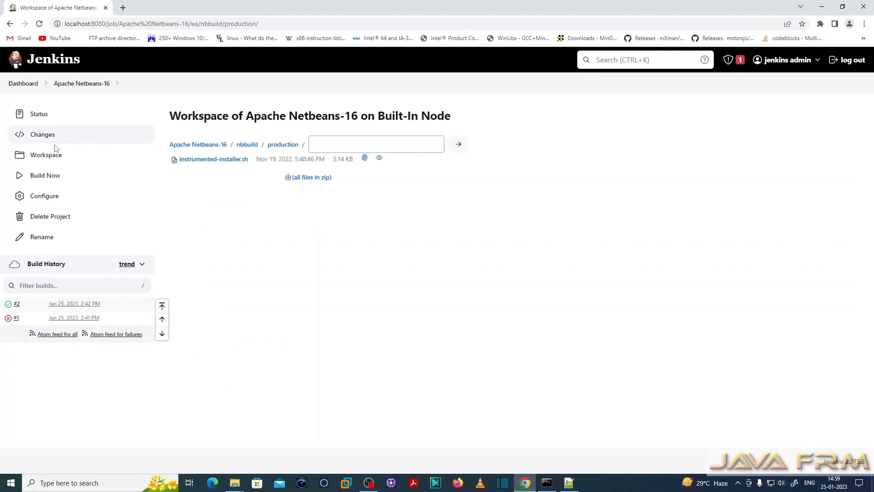
click(40, 116)
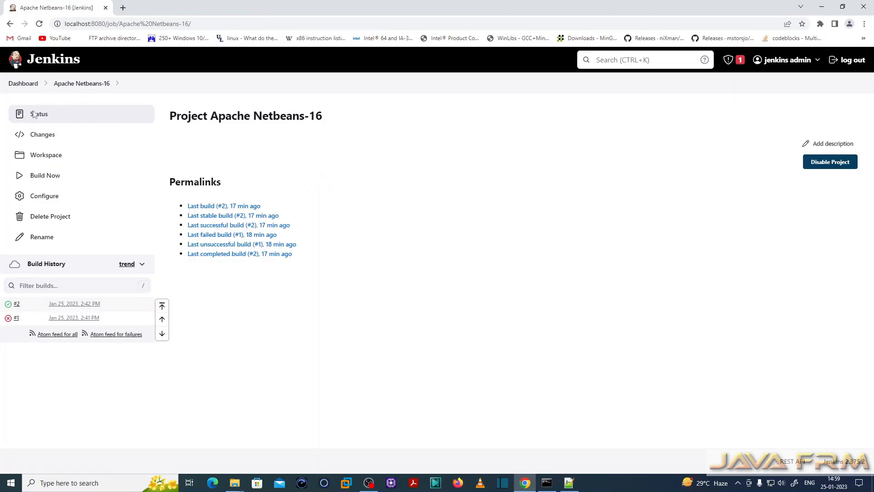
click(24, 84)
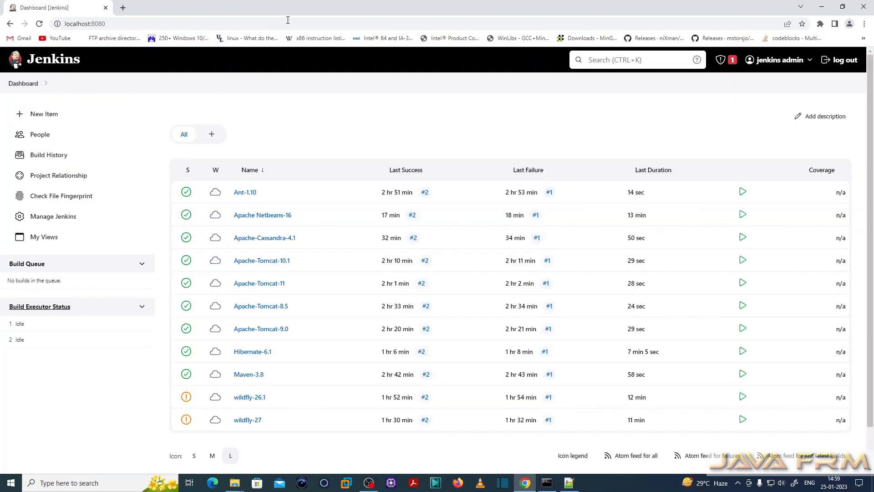